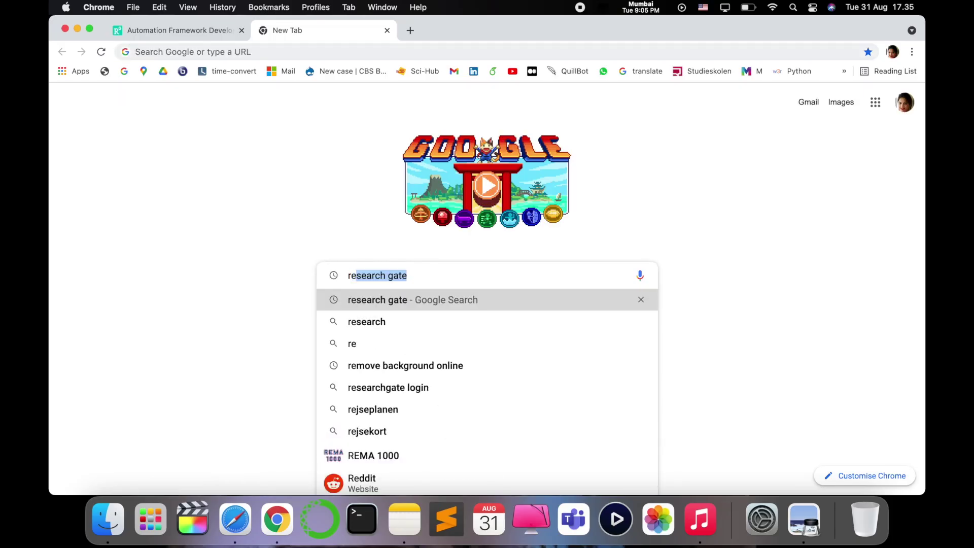
Search Google for 'research gate' and open the 'ResearchGate | Find and share research' result.
{"action": "key", "text": "Return"}
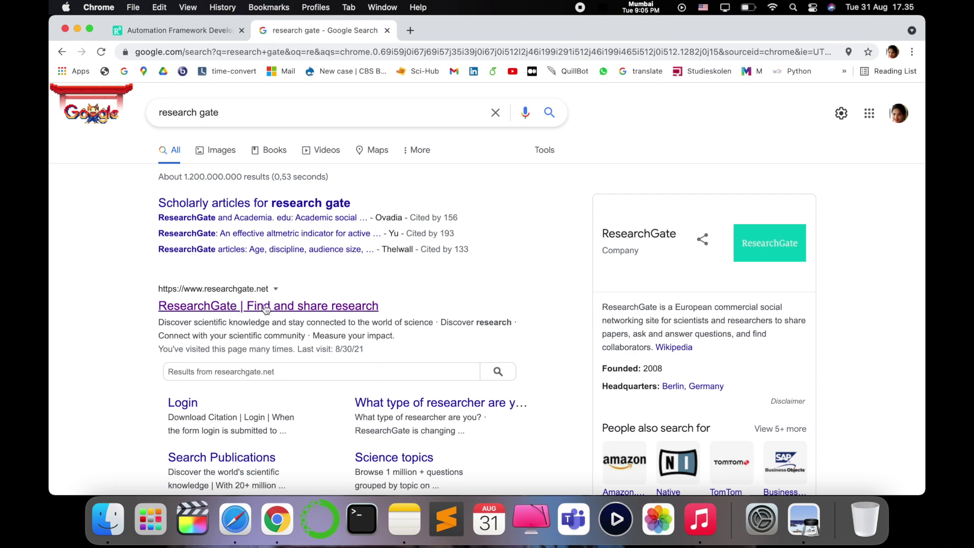
{"action": "left_click", "coordinate": [267, 304]}
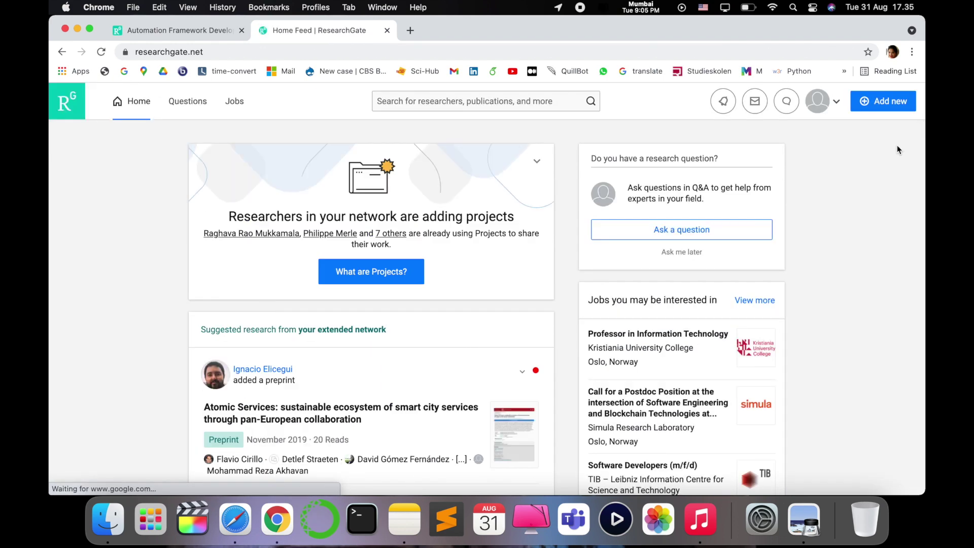
Go to Your profile from the avatar menu and show its Research items, listing two conference papers.
{"action": "left_click", "coordinate": [837, 101]}
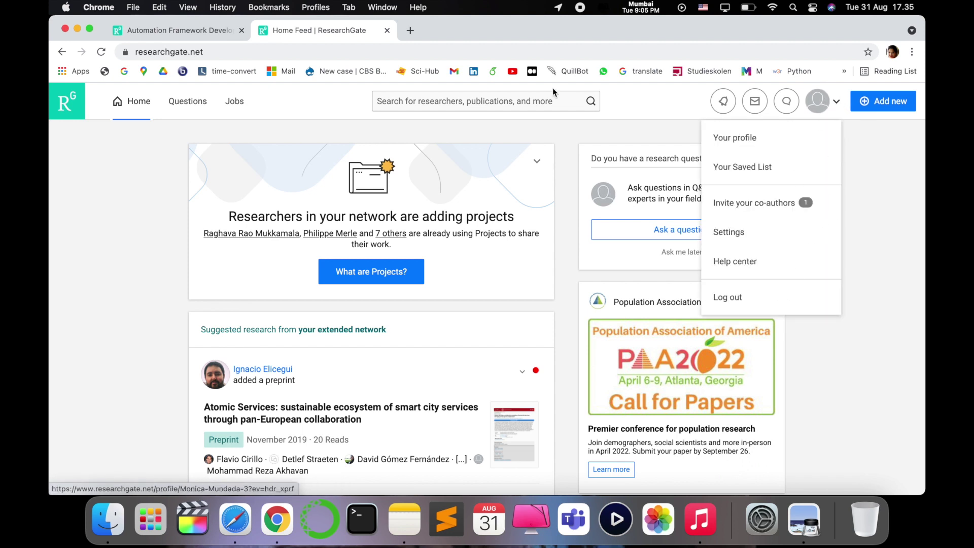
{"action": "left_click", "coordinate": [111, 193]}
{"action": "scroll", "coordinate": [291, 298], "scroll_direction": "down", "scroll_amount": 3}
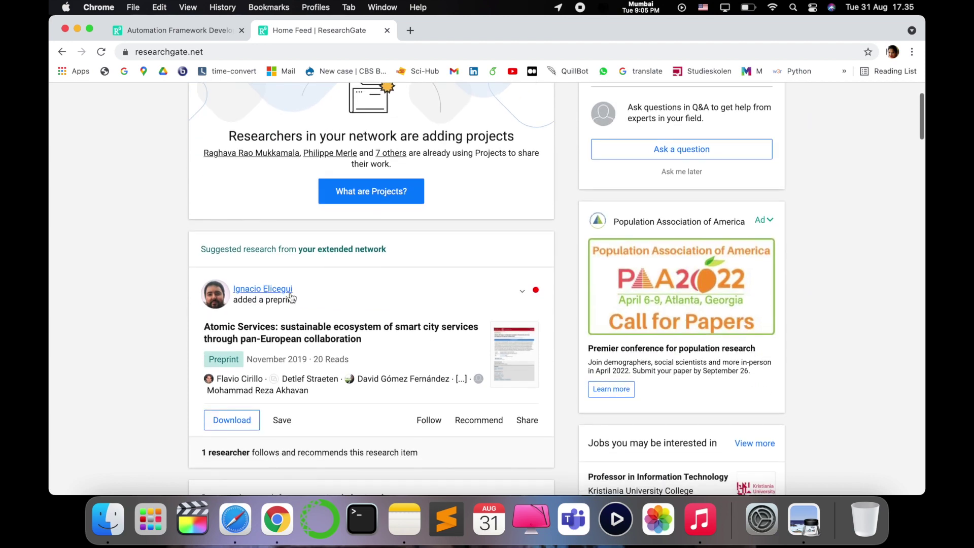
{"action": "scroll", "coordinate": [887, 262], "scroll_direction": "down", "scroll_amount": 3}
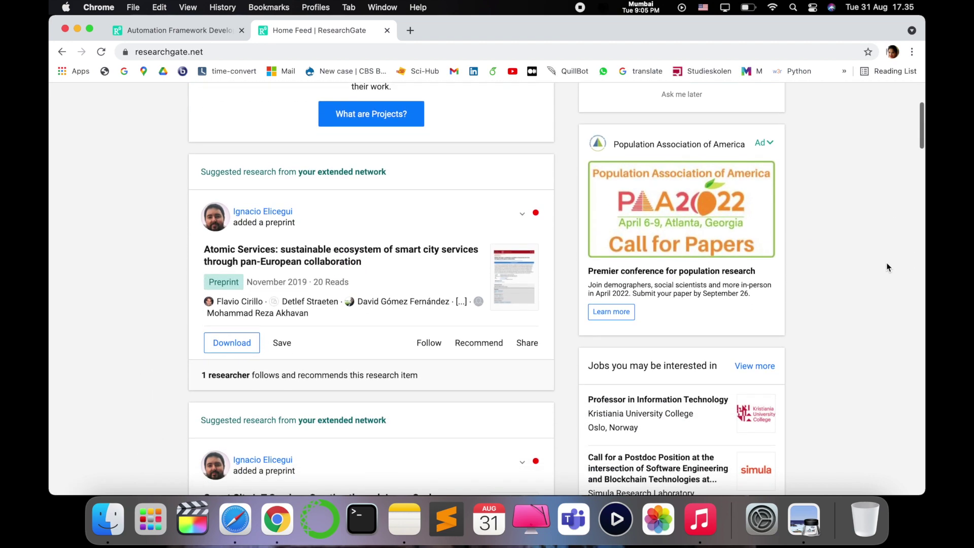
{"action": "scroll", "coordinate": [887, 262], "scroll_direction": "up", "scroll_amount": 8}
{"action": "left_click", "coordinate": [826, 100]}
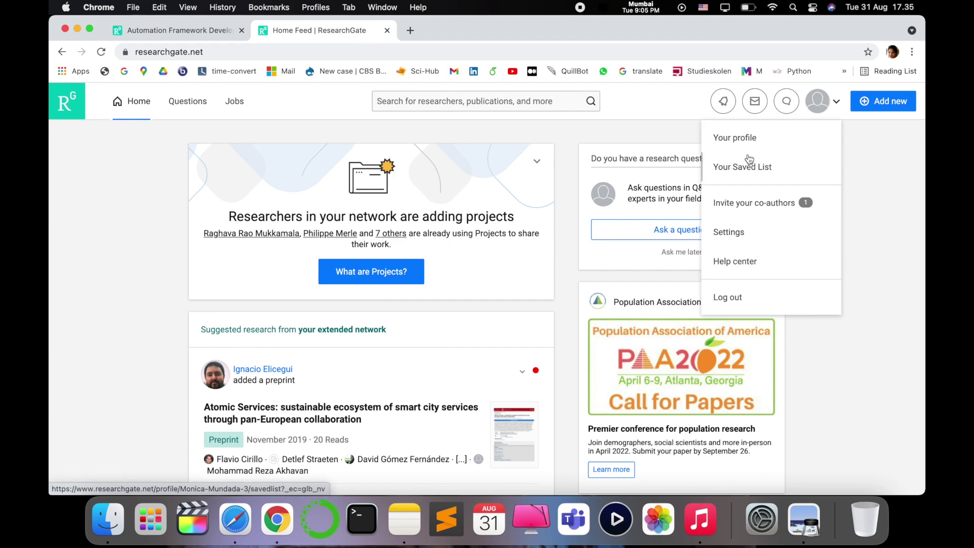
{"action": "left_click", "coordinate": [734, 138]}
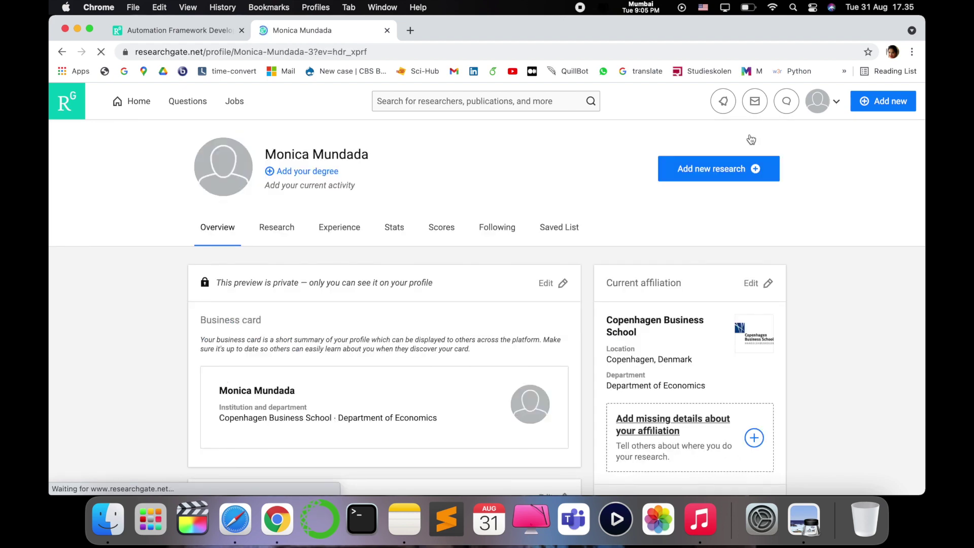
{"action": "scroll", "coordinate": [342, 410], "scroll_direction": "down", "scroll_amount": 3}
{"action": "scroll", "coordinate": [342, 410], "scroll_direction": "down", "scroll_amount": 4}
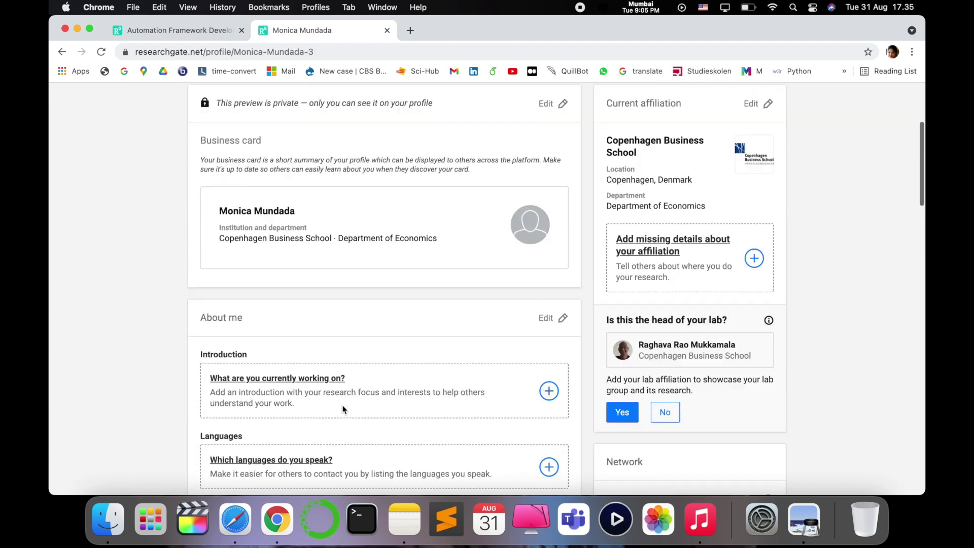
{"action": "scroll", "coordinate": [343, 409], "scroll_direction": "down", "scroll_amount": 4}
{"action": "scroll", "coordinate": [343, 410], "scroll_direction": "down", "scroll_amount": 4}
{"action": "scroll", "coordinate": [343, 410], "scroll_direction": "down", "scroll_amount": 2}
{"action": "scroll", "coordinate": [344, 410], "scroll_direction": "up", "scroll_amount": 2}
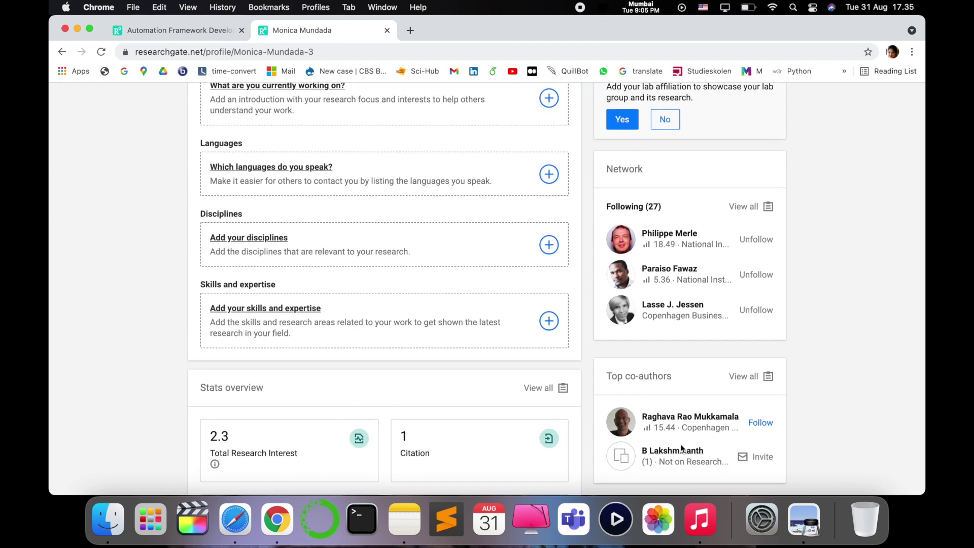
{"action": "scroll", "coordinate": [538, 369], "scroll_direction": "up", "scroll_amount": 3}
{"action": "scroll", "coordinate": [539, 369], "scroll_direction": "up", "scroll_amount": 3}
{"action": "scroll", "coordinate": [537, 369], "scroll_direction": "up", "scroll_amount": 4}
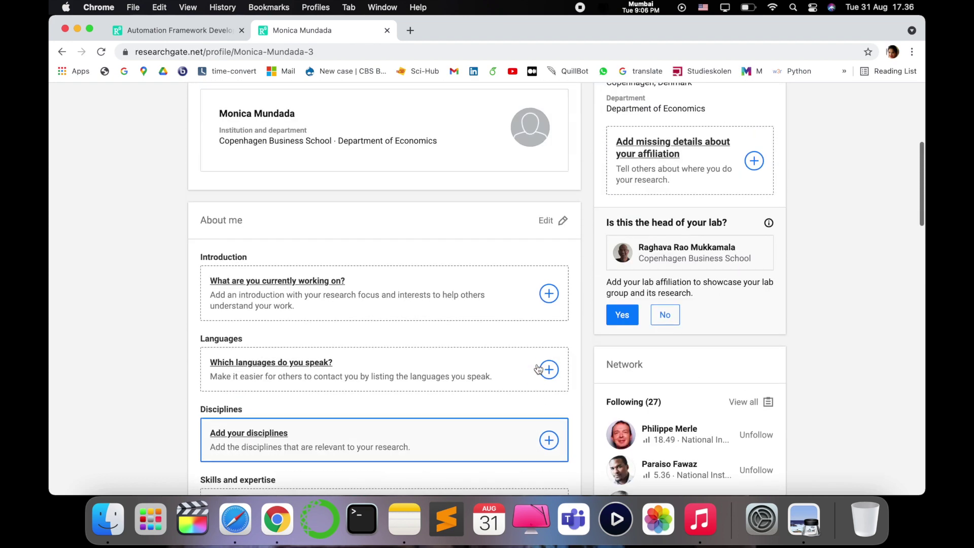
{"action": "scroll", "coordinate": [538, 369], "scroll_direction": "up", "scroll_amount": 4}
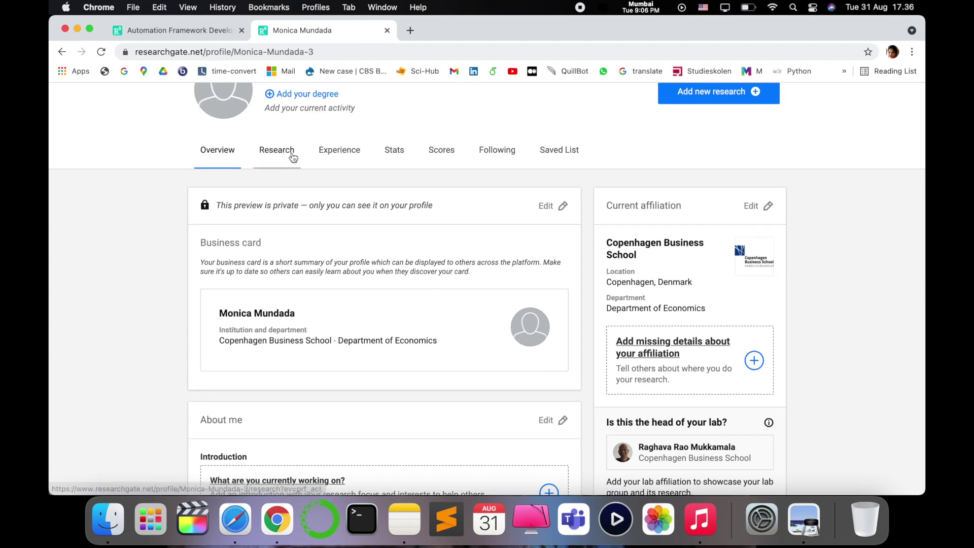
{"action": "left_click", "coordinate": [275, 155]}
{"action": "scroll", "coordinate": [689, 305], "scroll_direction": "down", "scroll_amount": 5}
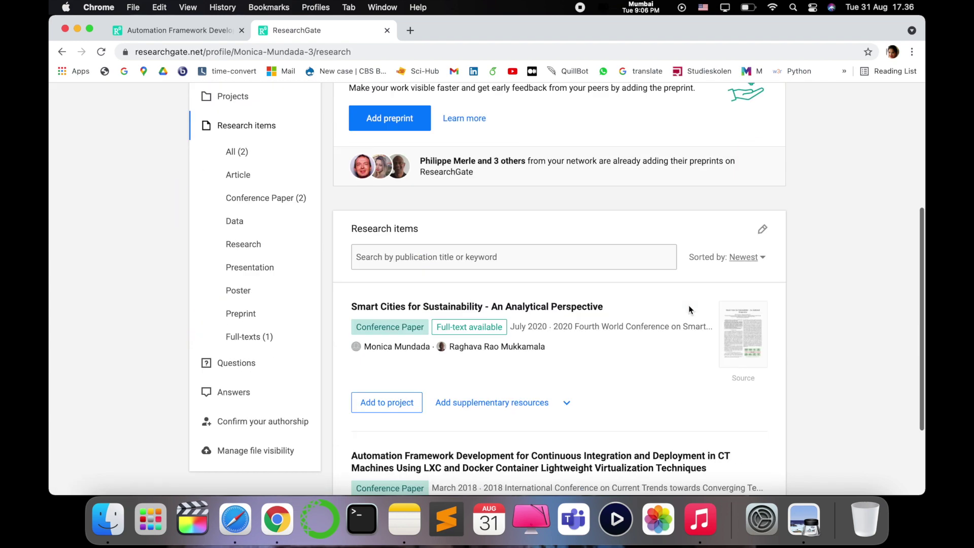
{"action": "scroll", "coordinate": [689, 305], "scroll_direction": "down", "scroll_amount": 5}
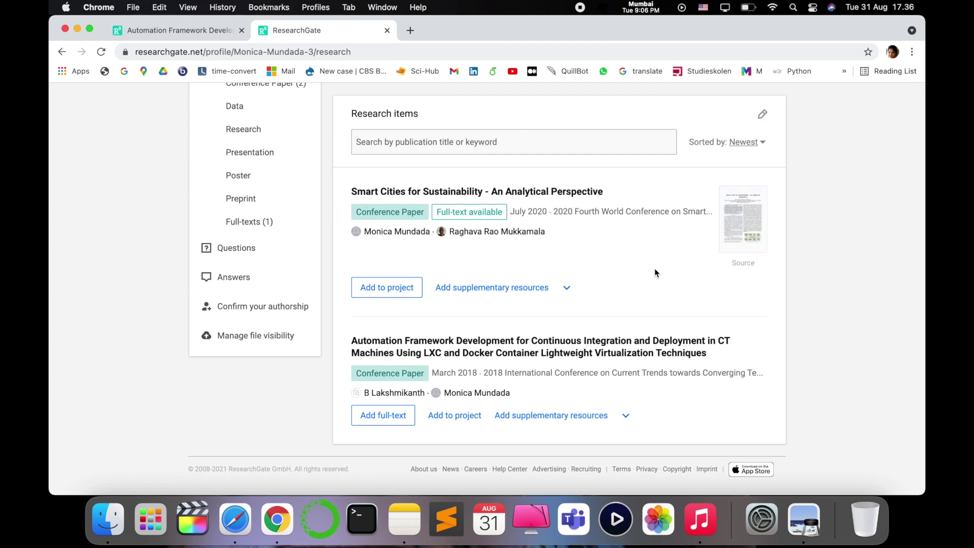
{"action": "scroll", "coordinate": [655, 269], "scroll_direction": "down", "scroll_amount": 1}
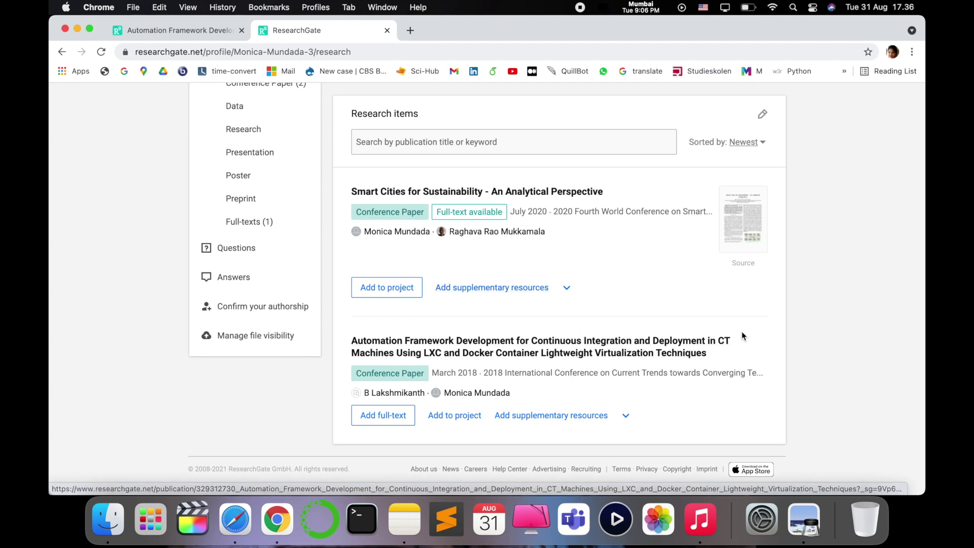
Open the 'Automation Framework Development for Continuous Integration…' paper from the Research items list.
{"action": "left_click", "coordinate": [702, 342]}
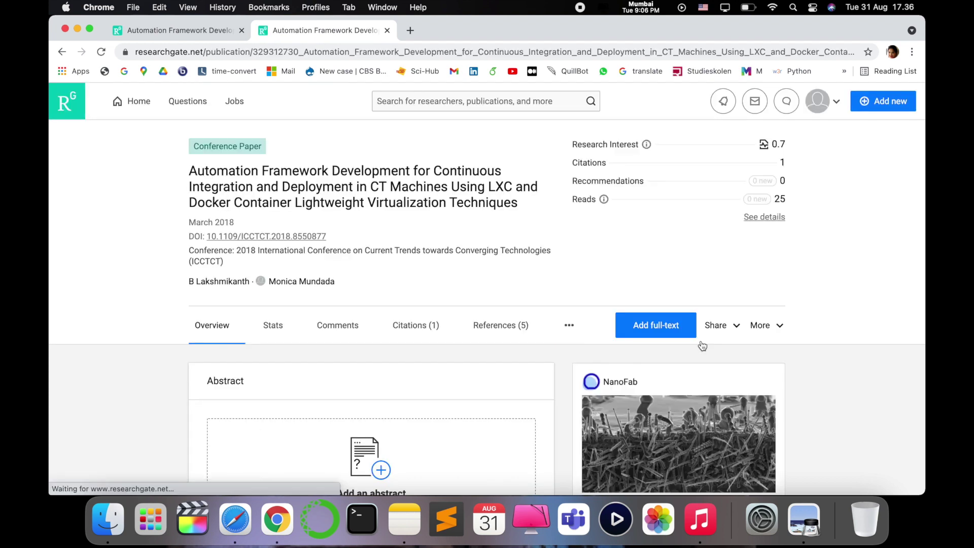
{"action": "scroll", "coordinate": [840, 234], "scroll_direction": "down", "scroll_amount": 1}
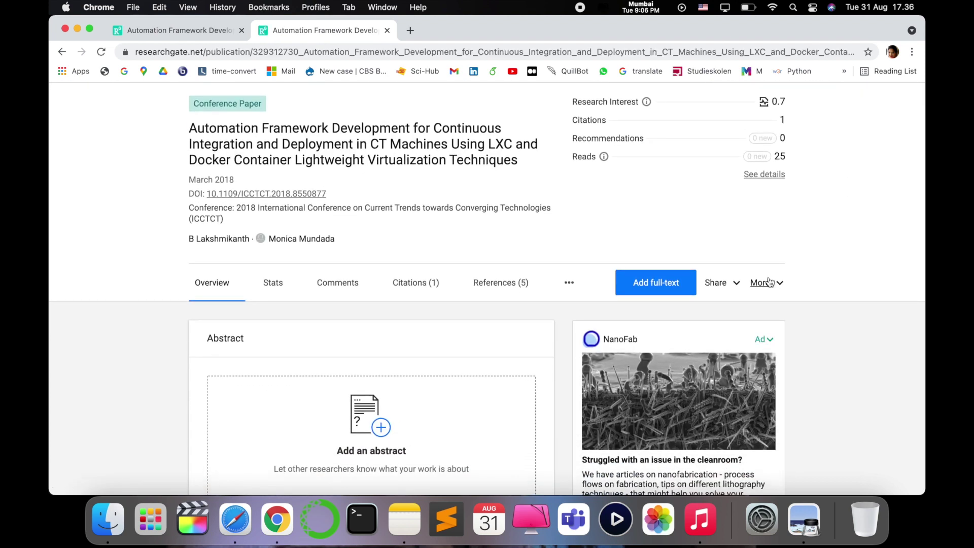
Choose Remove from the paper's More menu to open the 'What would you like to do?' dialog.
{"action": "left_click", "coordinate": [764, 288]}
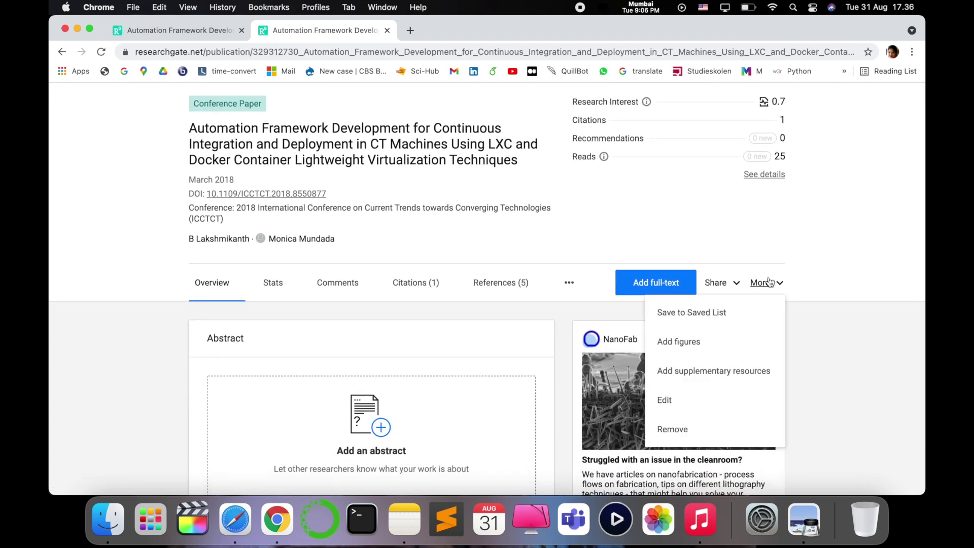
{"action": "left_click", "coordinate": [786, 224]}
{"action": "scroll", "coordinate": [360, 266], "scroll_direction": "up", "scroll_amount": 1}
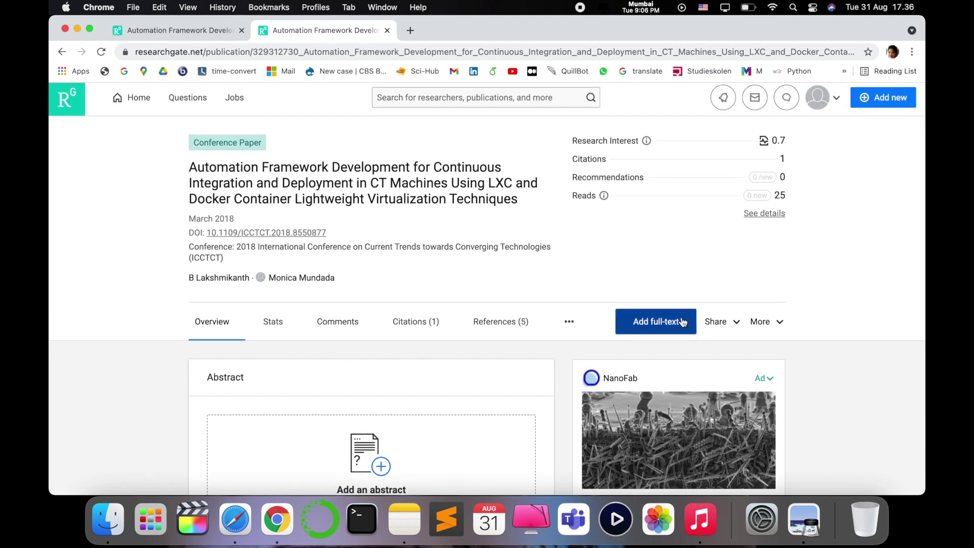
{"action": "left_click", "coordinate": [767, 322]}
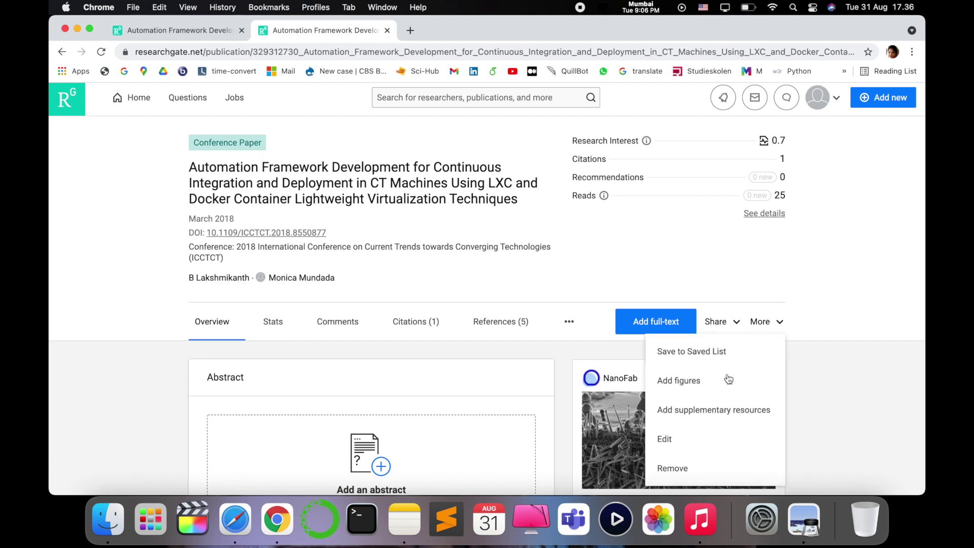
{"action": "left_click", "coordinate": [673, 468]}
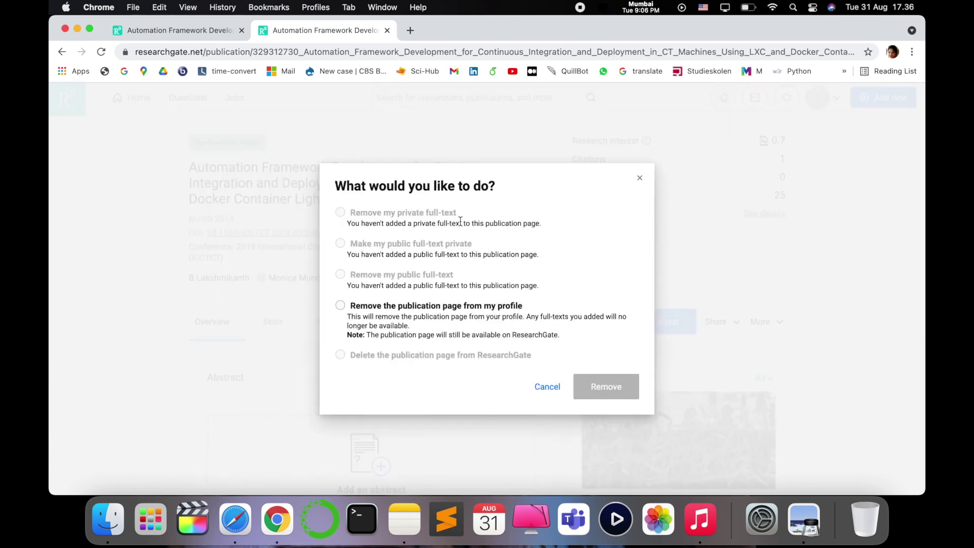
Choose 'Remove the publication page from my profile' and confirm with Remove publication page.
{"action": "left_click", "coordinate": [341, 306]}
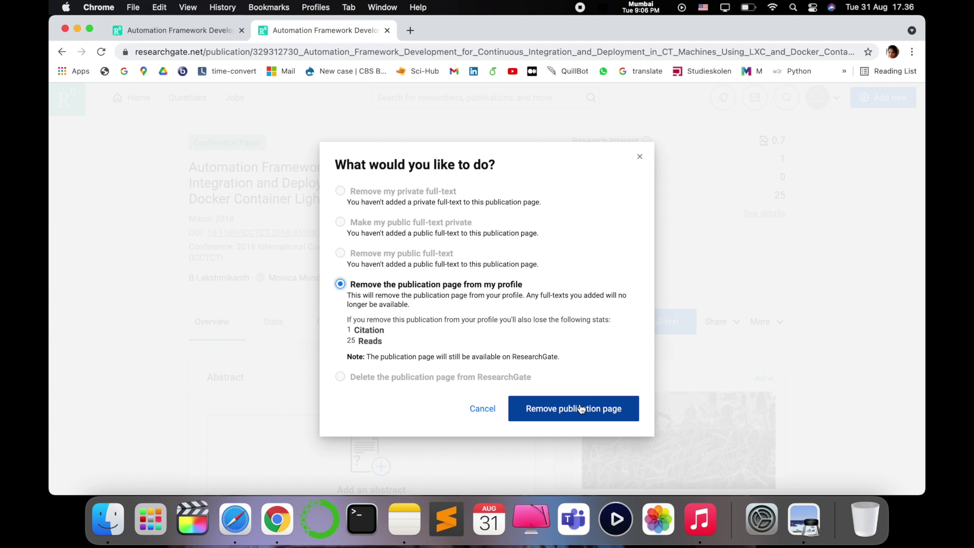
{"action": "left_click", "coordinate": [580, 408]}
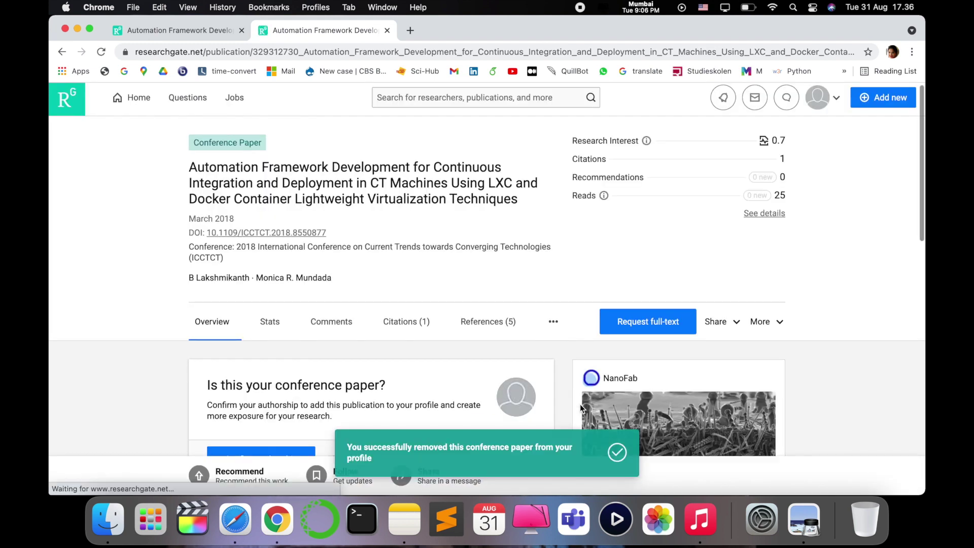
{"action": "scroll", "coordinate": [542, 410], "scroll_direction": "down", "scroll_amount": 1}
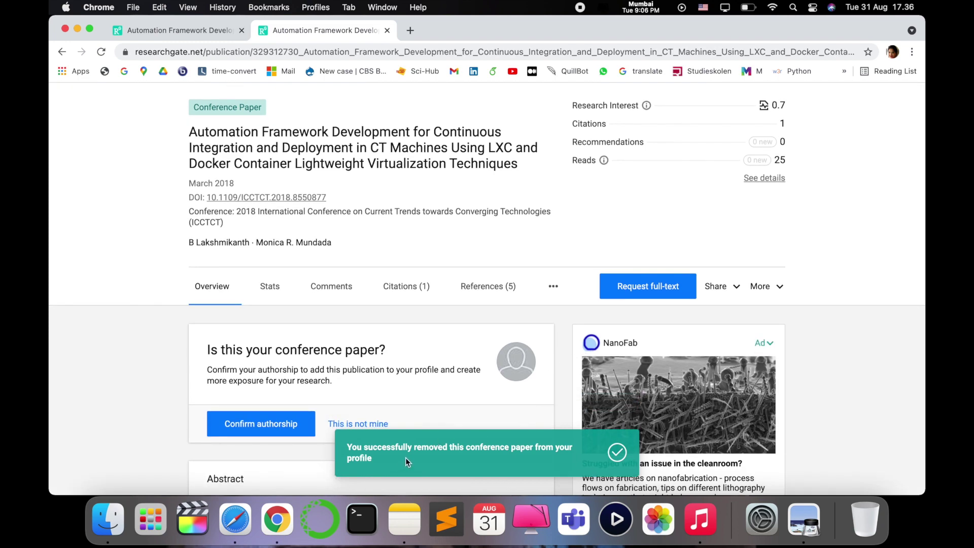
{"action": "scroll", "coordinate": [415, 268], "scroll_direction": "up", "scroll_amount": 2}
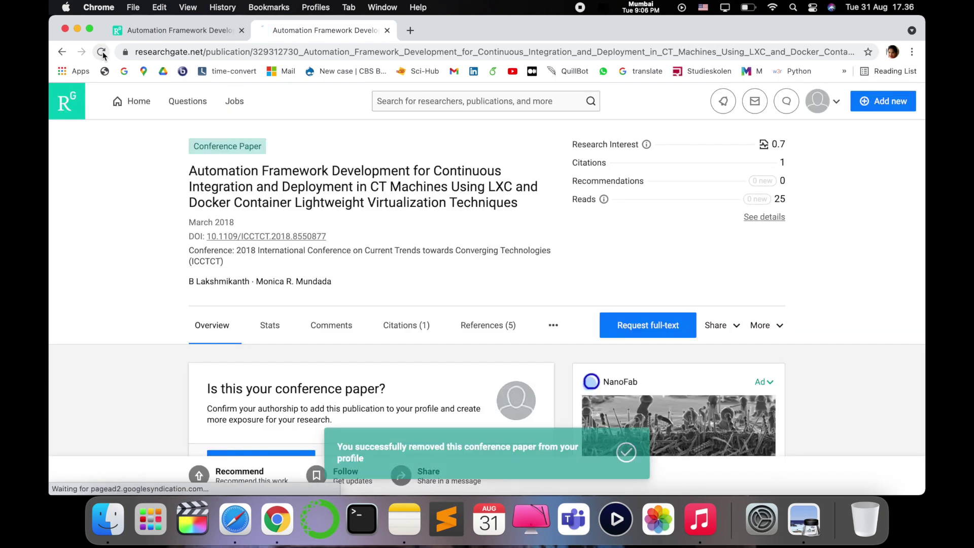
{"action": "scroll", "coordinate": [293, 245], "scroll_direction": "up", "scroll_amount": 1}
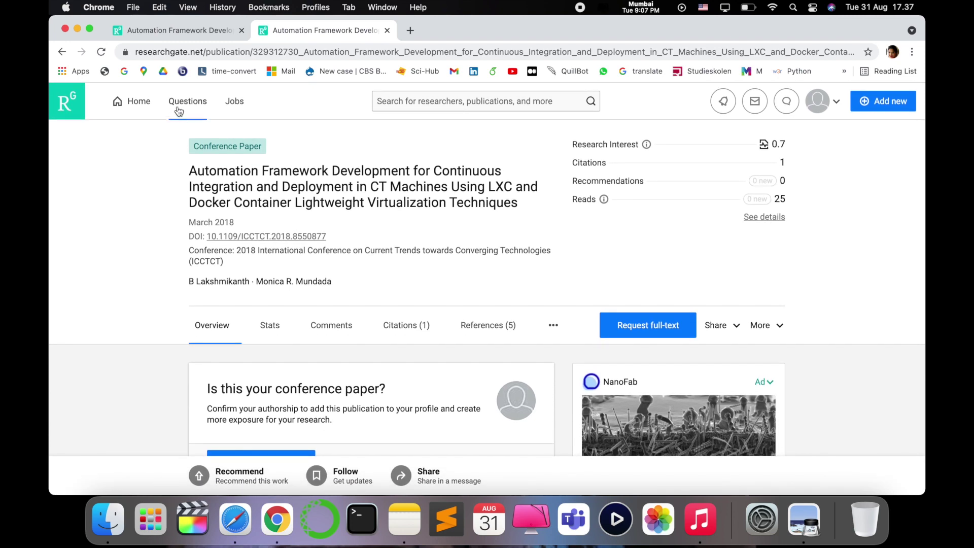
Open the avatar dropdown at the top of the reloaded paper page.
{"action": "left_click", "coordinate": [838, 100]}
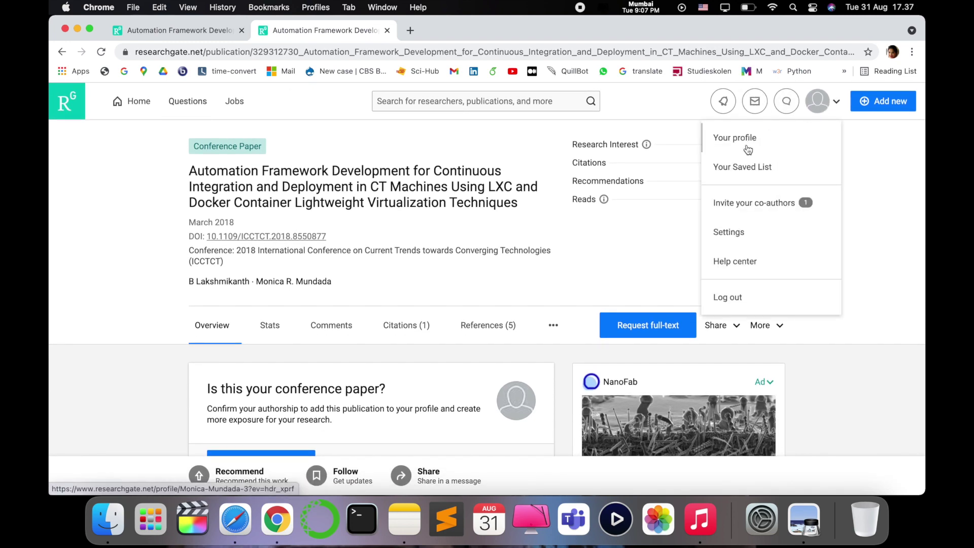
Check that the profile's Research items now list only Smart Cities for Sustainability.
{"action": "left_click", "coordinate": [747, 137]}
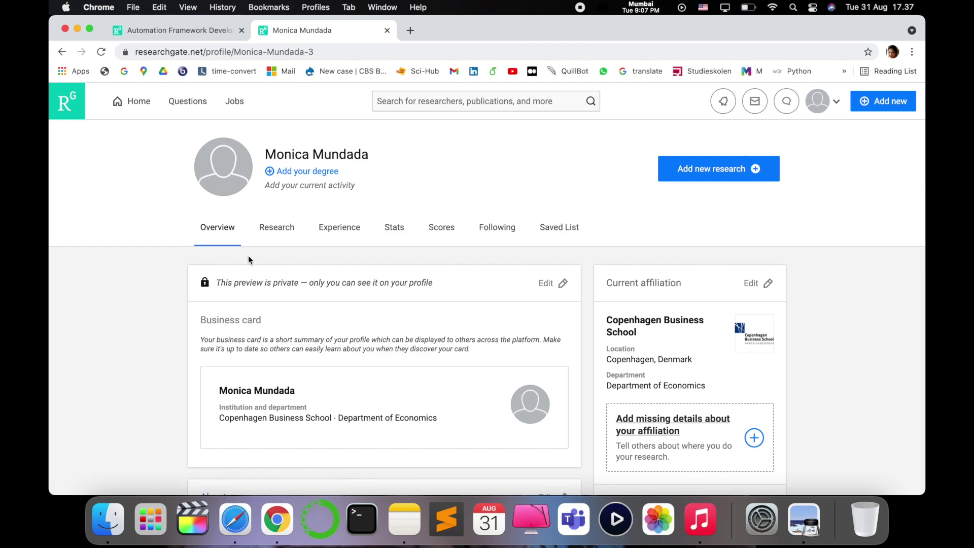
{"action": "left_click", "coordinate": [276, 226]}
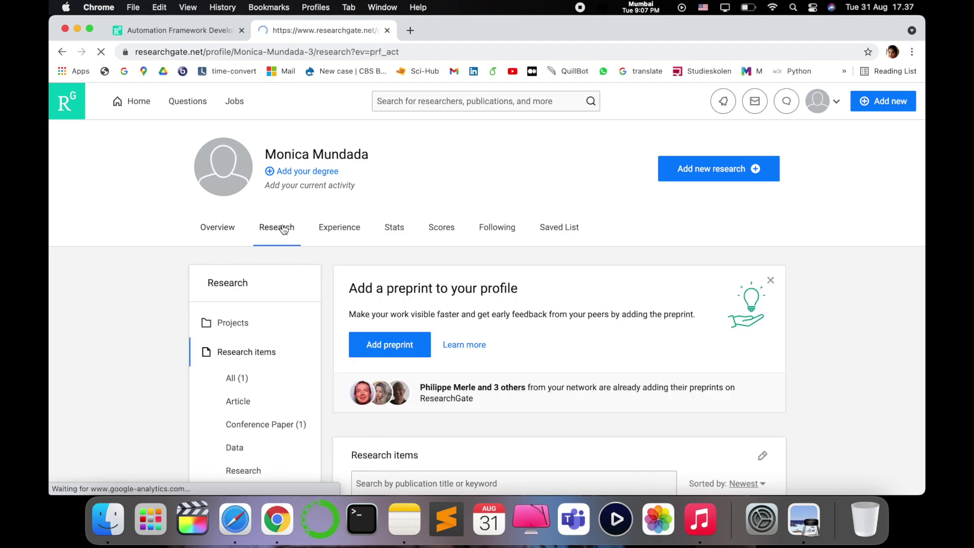
{"action": "scroll", "coordinate": [438, 329], "scroll_direction": "down", "scroll_amount": 5}
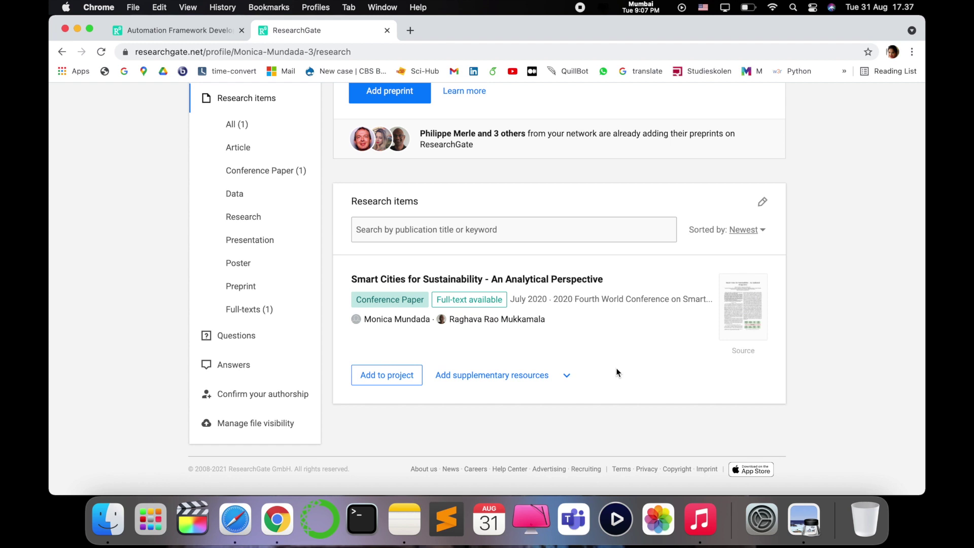
{"action": "scroll", "coordinate": [617, 373], "scroll_direction": "up", "scroll_amount": 1}
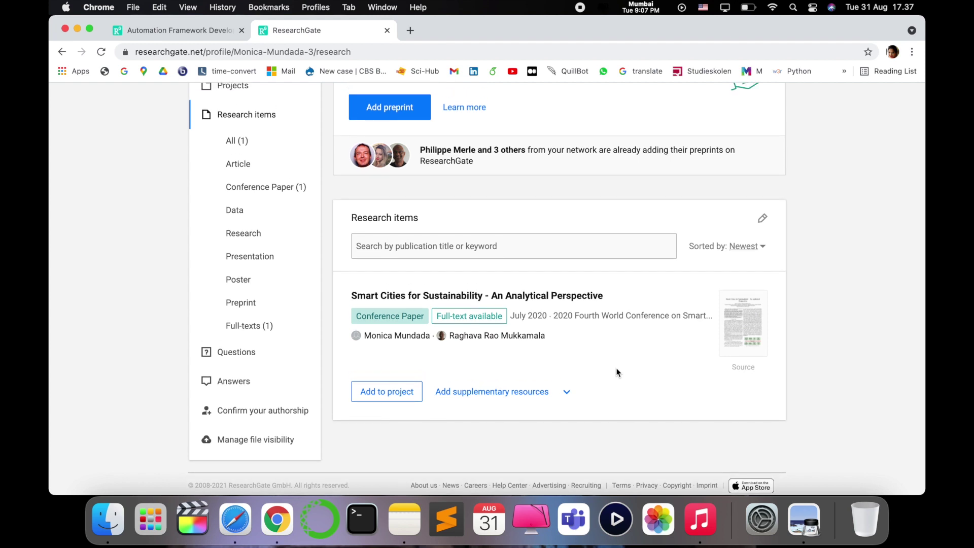
{"action": "scroll", "coordinate": [619, 369], "scroll_direction": "up", "scroll_amount": 8}
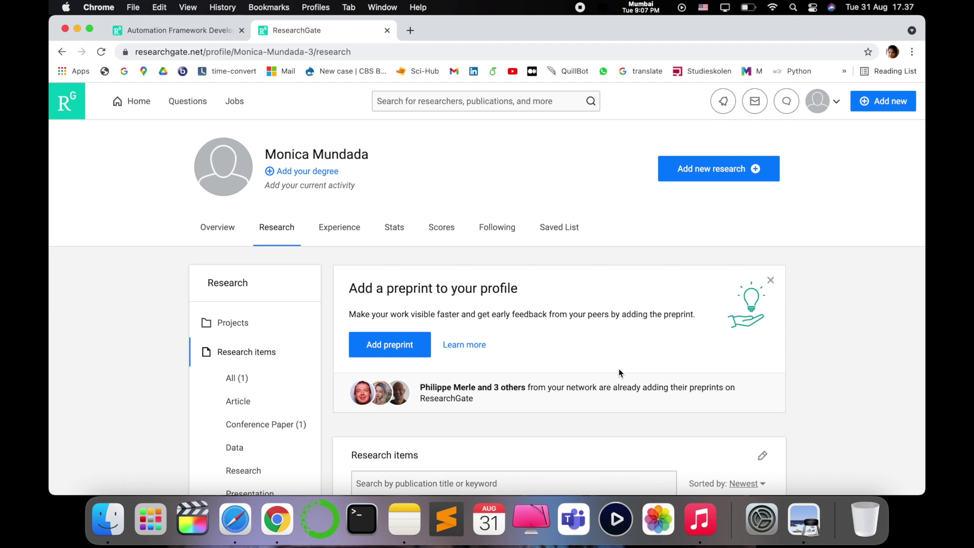
{"action": "scroll", "coordinate": [604, 404], "scroll_direction": "down", "scroll_amount": 8}
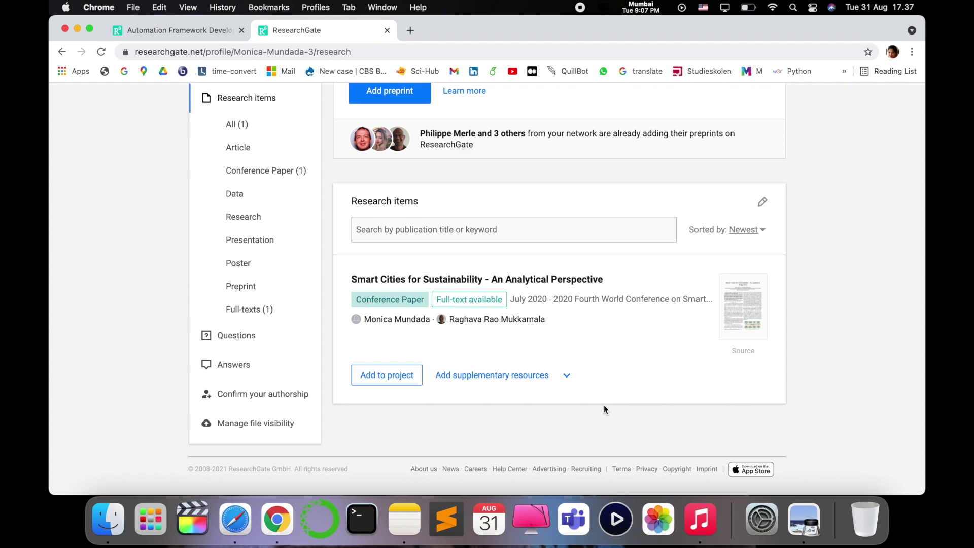
{"action": "scroll", "coordinate": [531, 368], "scroll_direction": "up", "scroll_amount": 8}
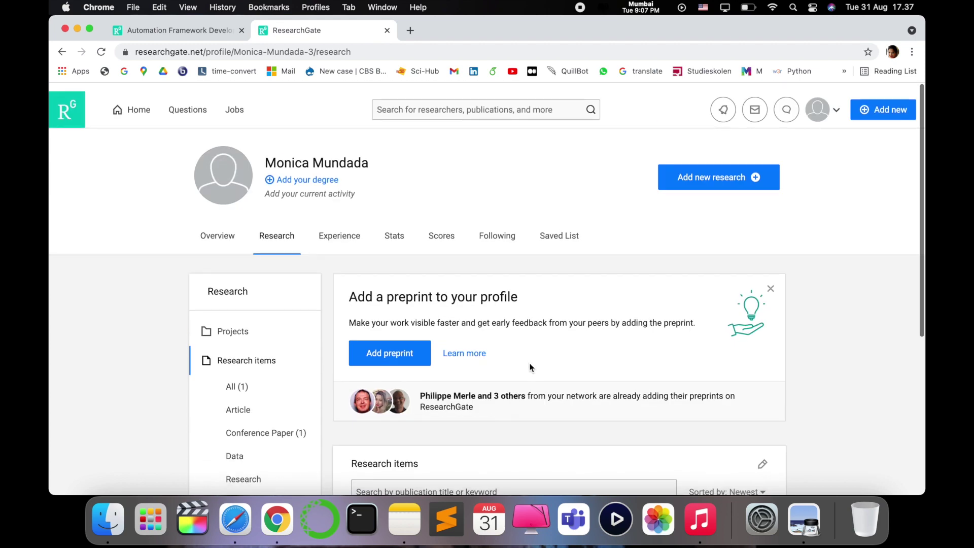